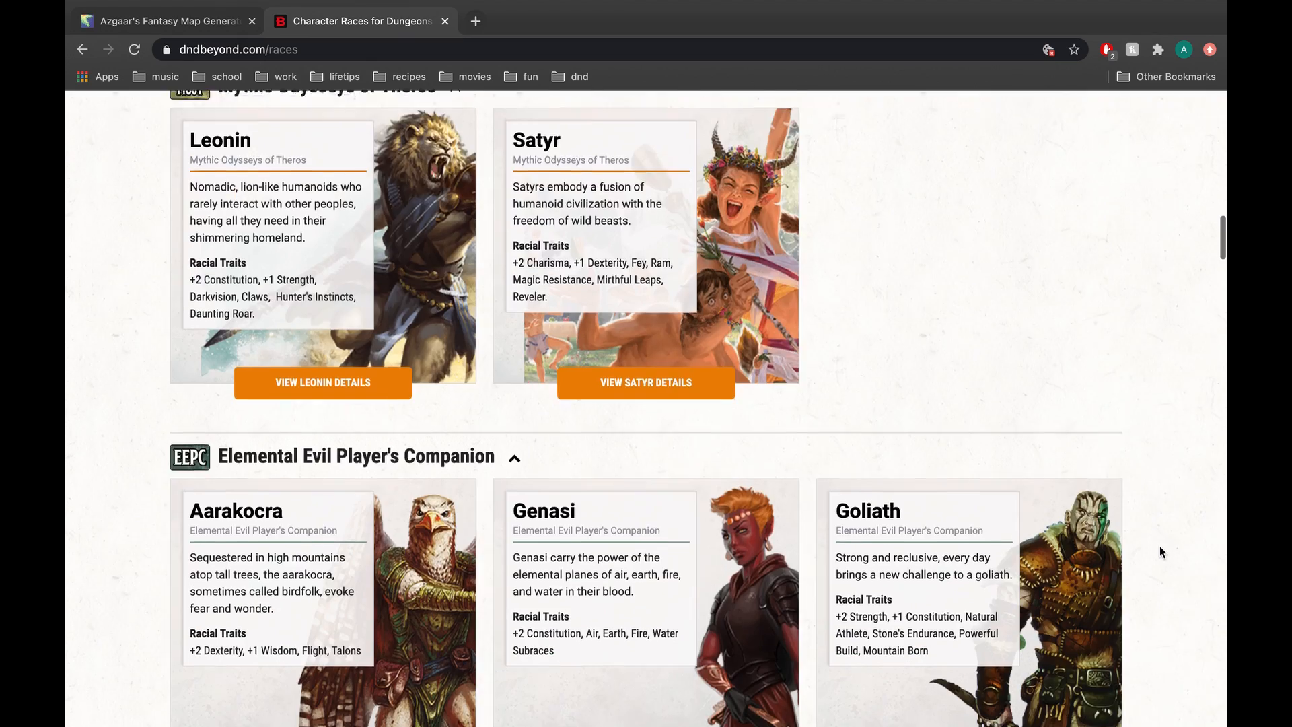
- Look through the character race listings from Mythic Odysseys of Theros to Eberron: Rising from the Last War
scroll(1160, 546, "down", 8)
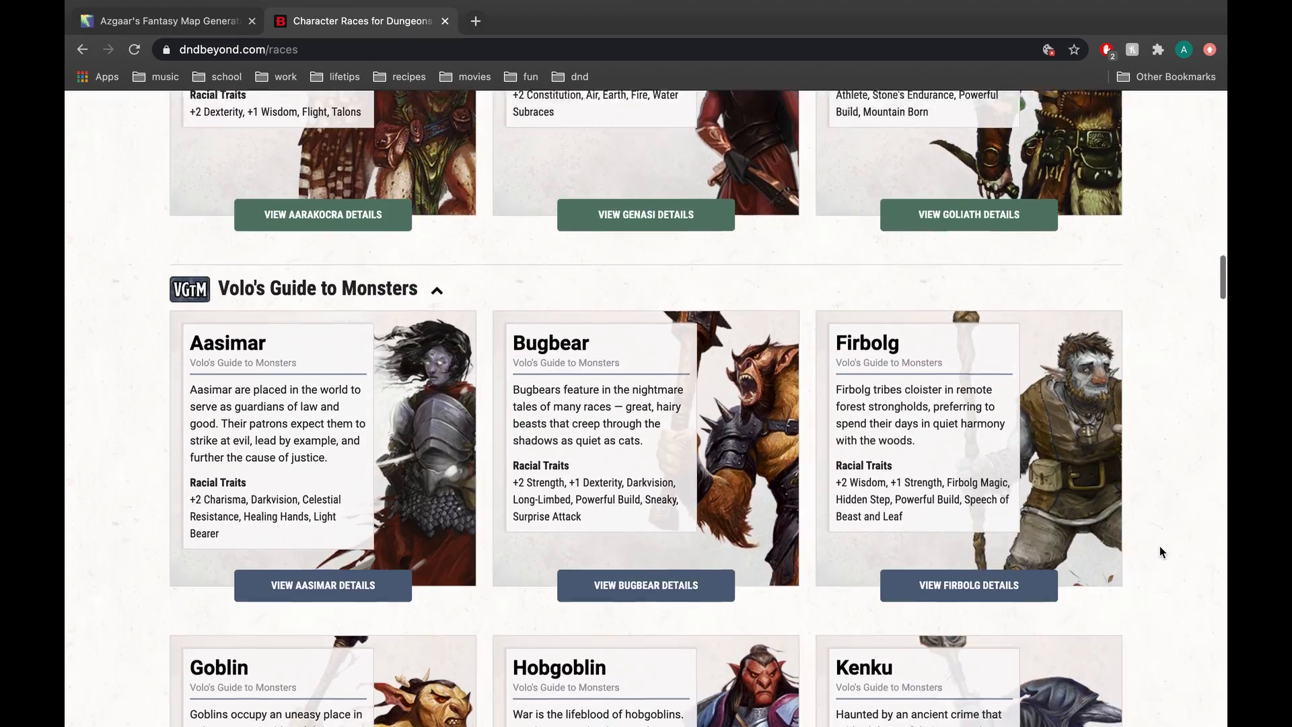
scroll(1160, 546, "down", 13)
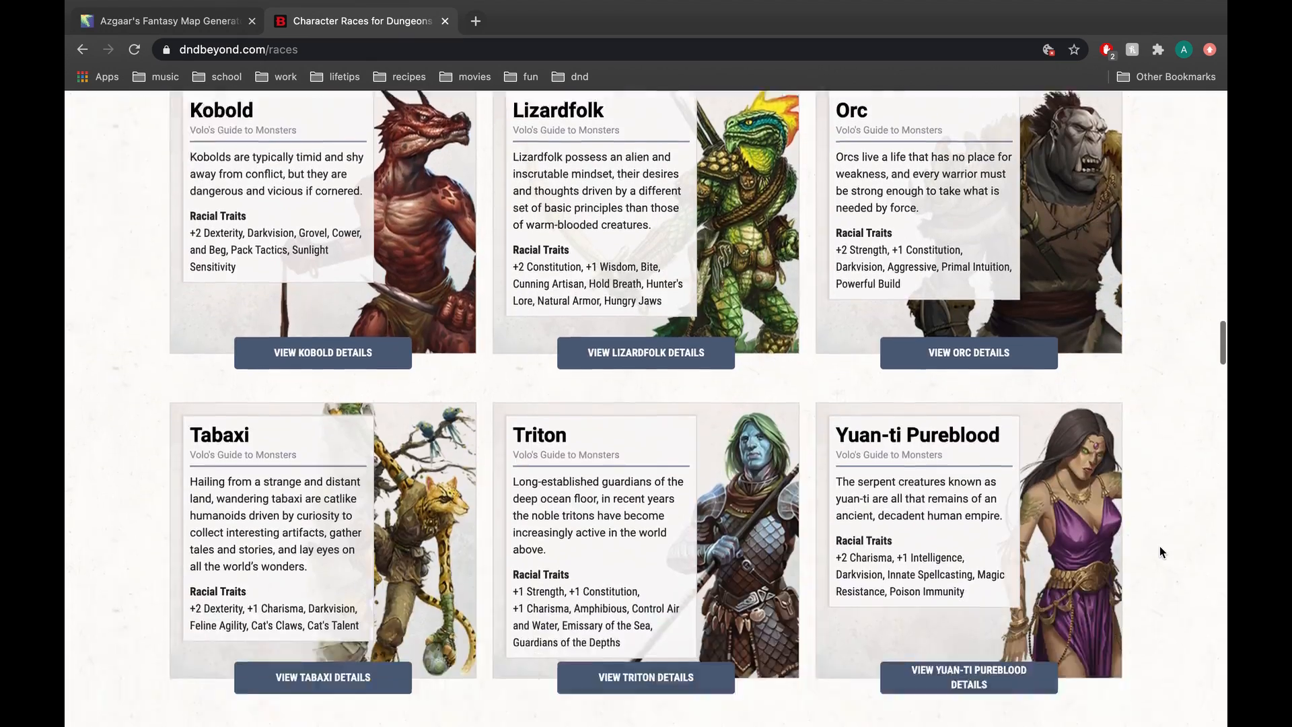
scroll(1160, 547, "down", 15)
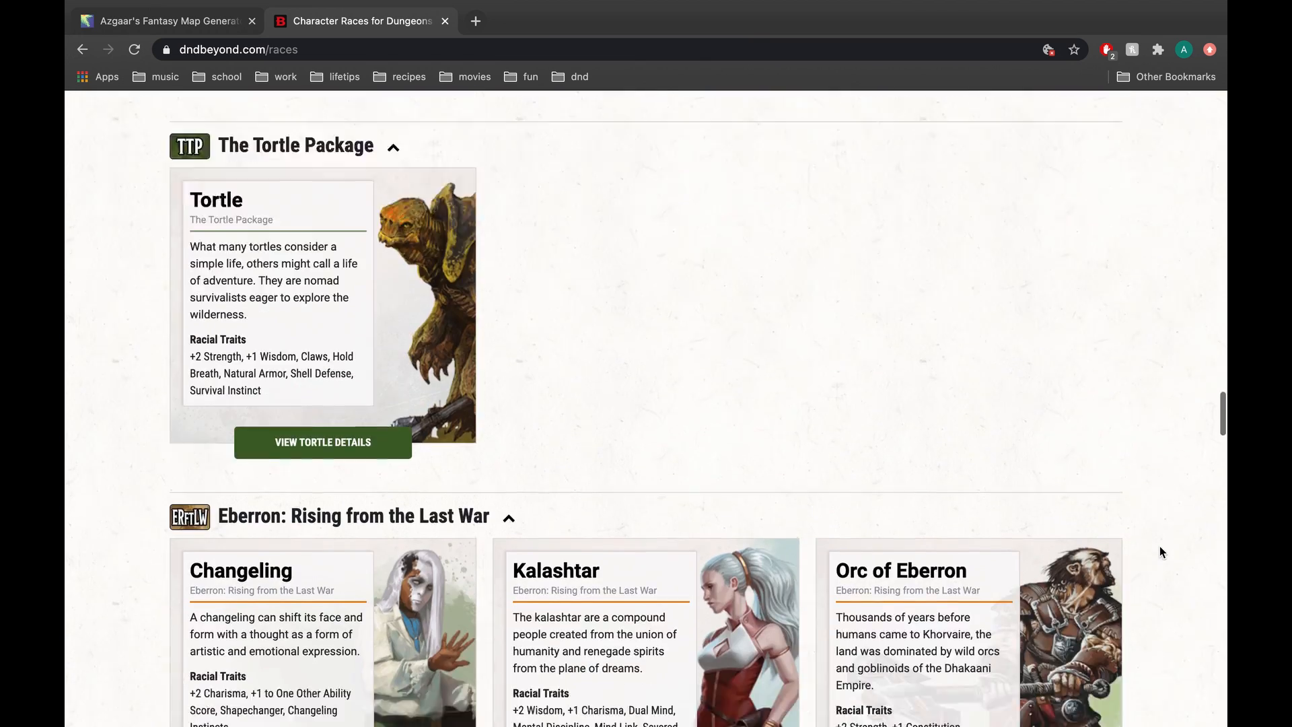
scroll(1160, 547, "down", 4)
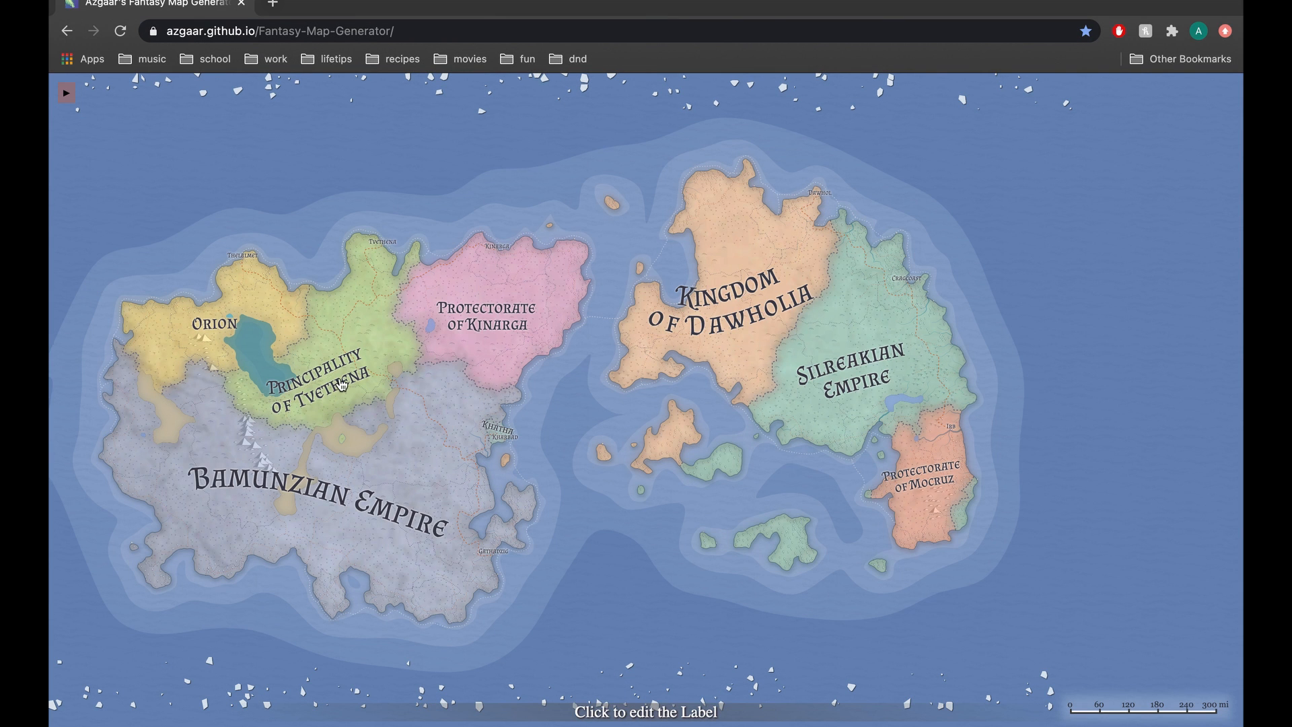
- Replace the Principality of Tvethena label with randomly generated names until it reads Nytheas
left_click(349, 388)
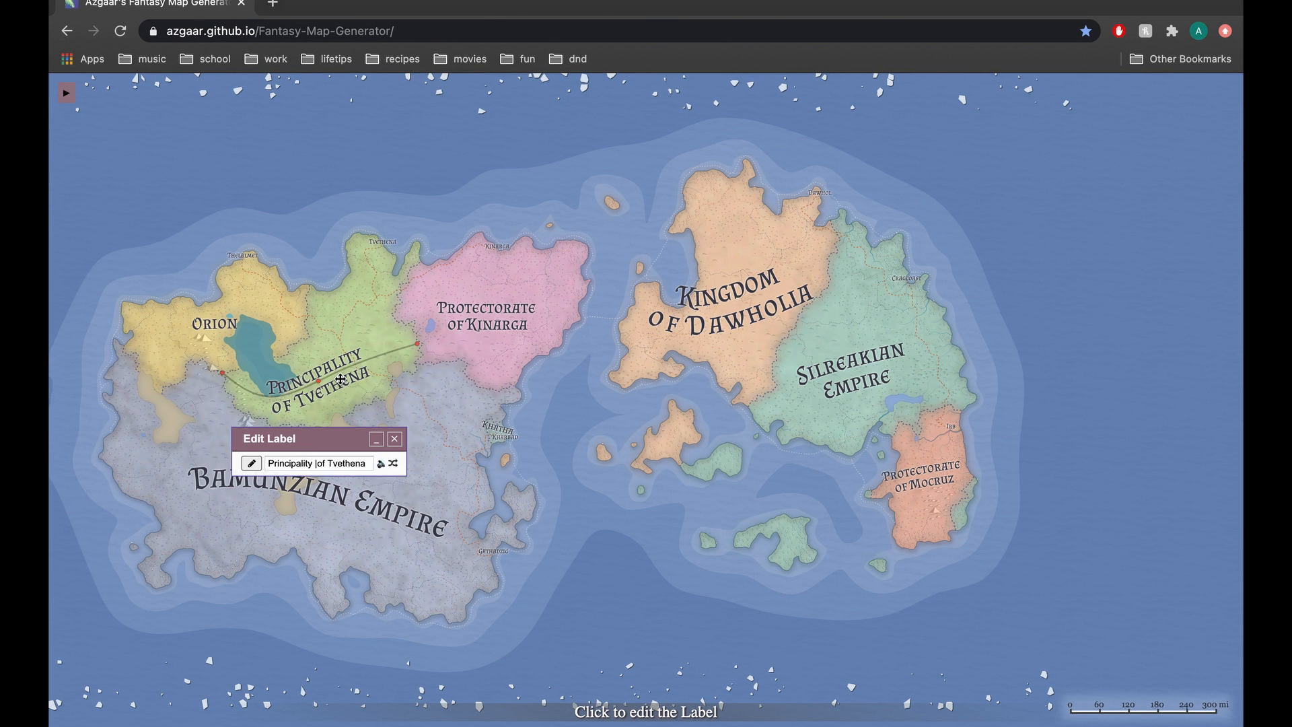
left_click(393, 464)
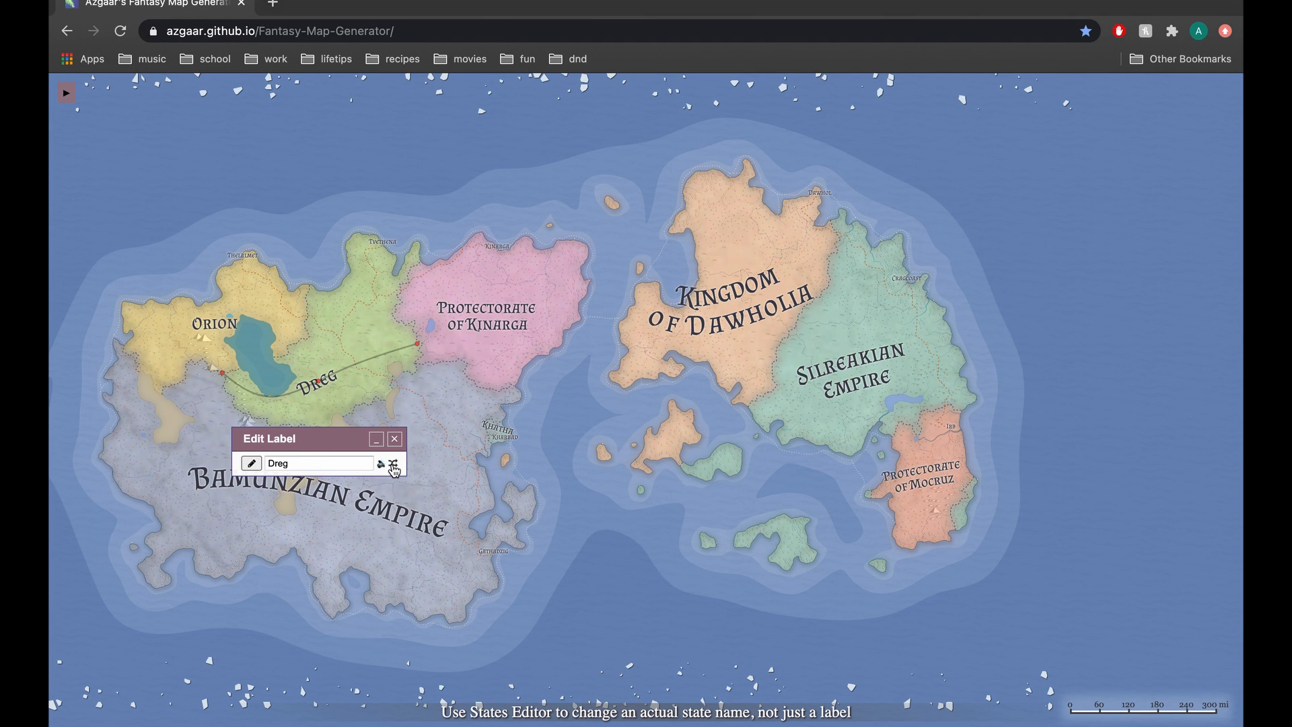
left_click(393, 465)
left_click(393, 465)
- Replace the Protectorate of Kinarga label with randomly generated names until it reads Undus
left_click(500, 325)
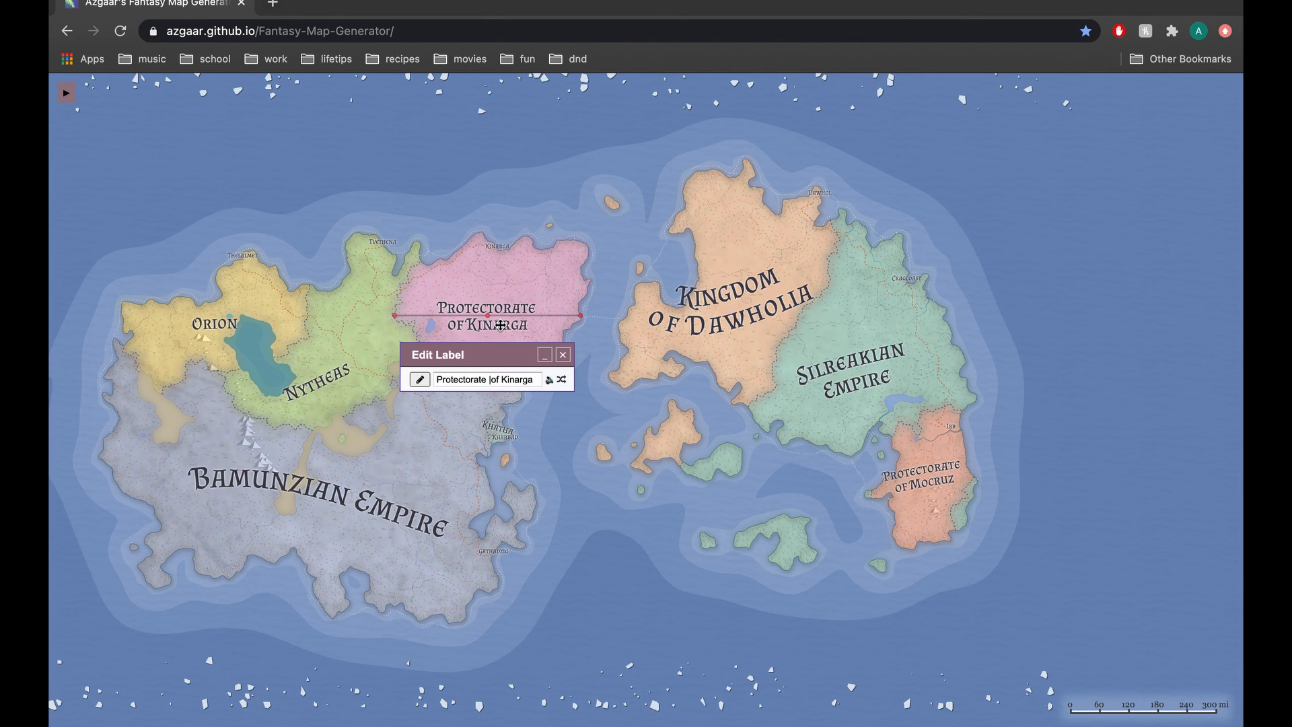
left_click(562, 381)
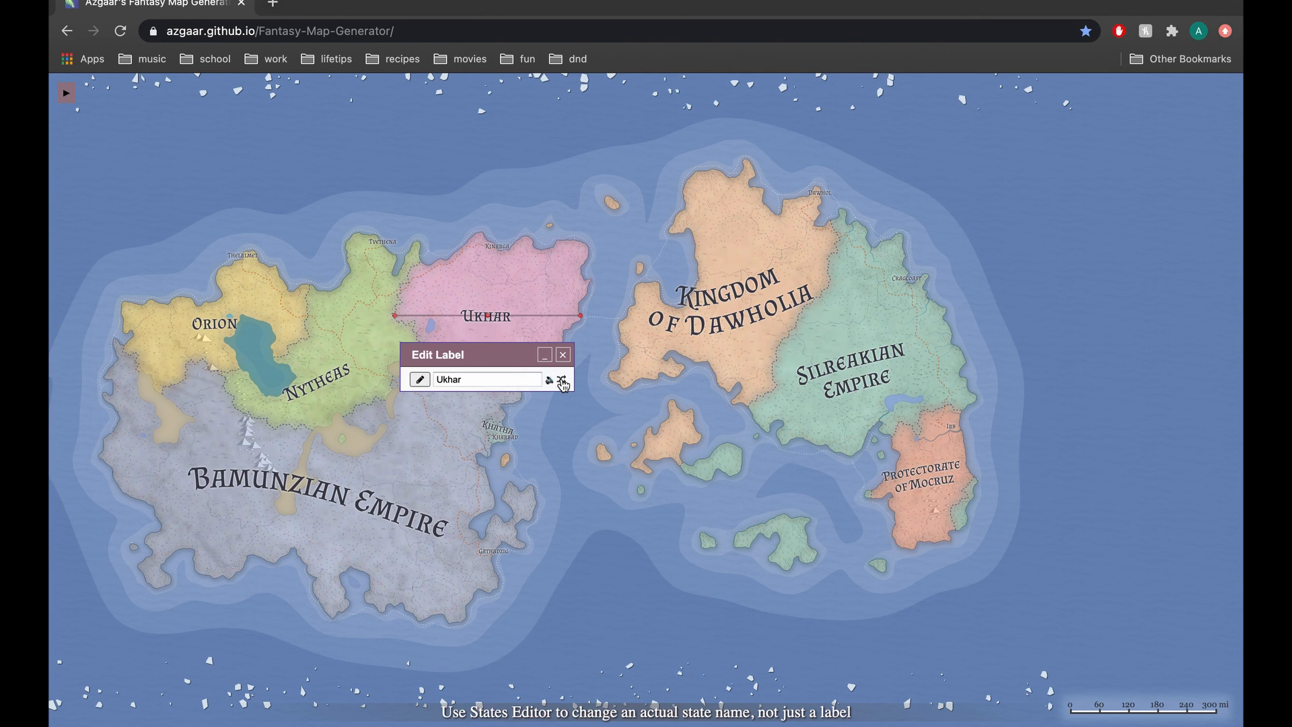
left_click(561, 381)
left_click(562, 381)
left_click(562, 381)
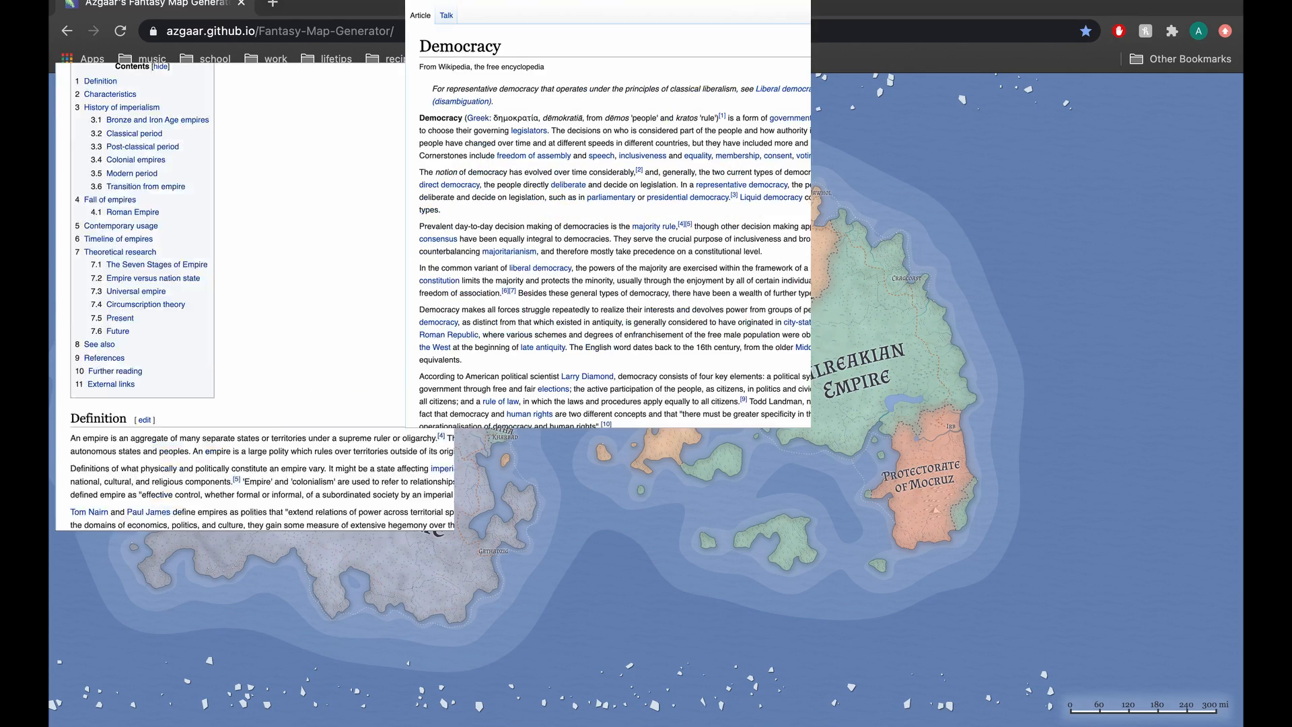
- Open the Bamunzian Empire label and the Khatha label on the western continent for editing
left_click(433, 532)
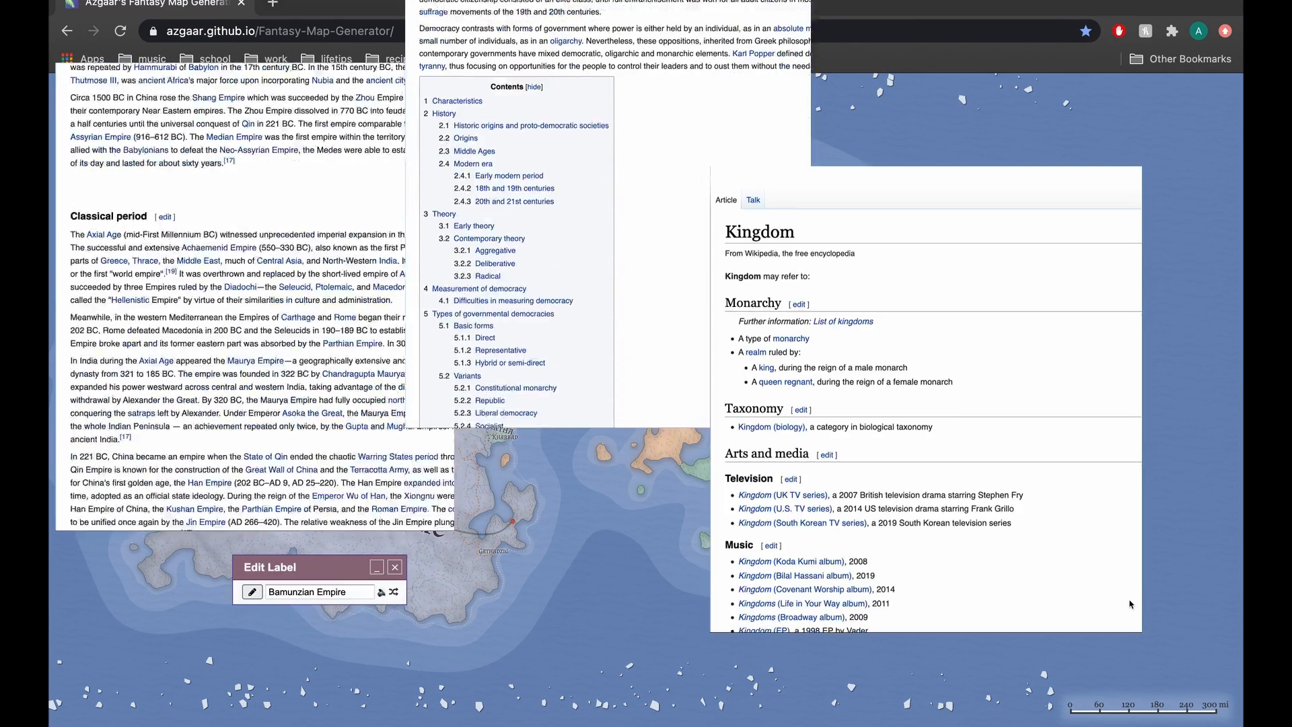
left_click(495, 434)
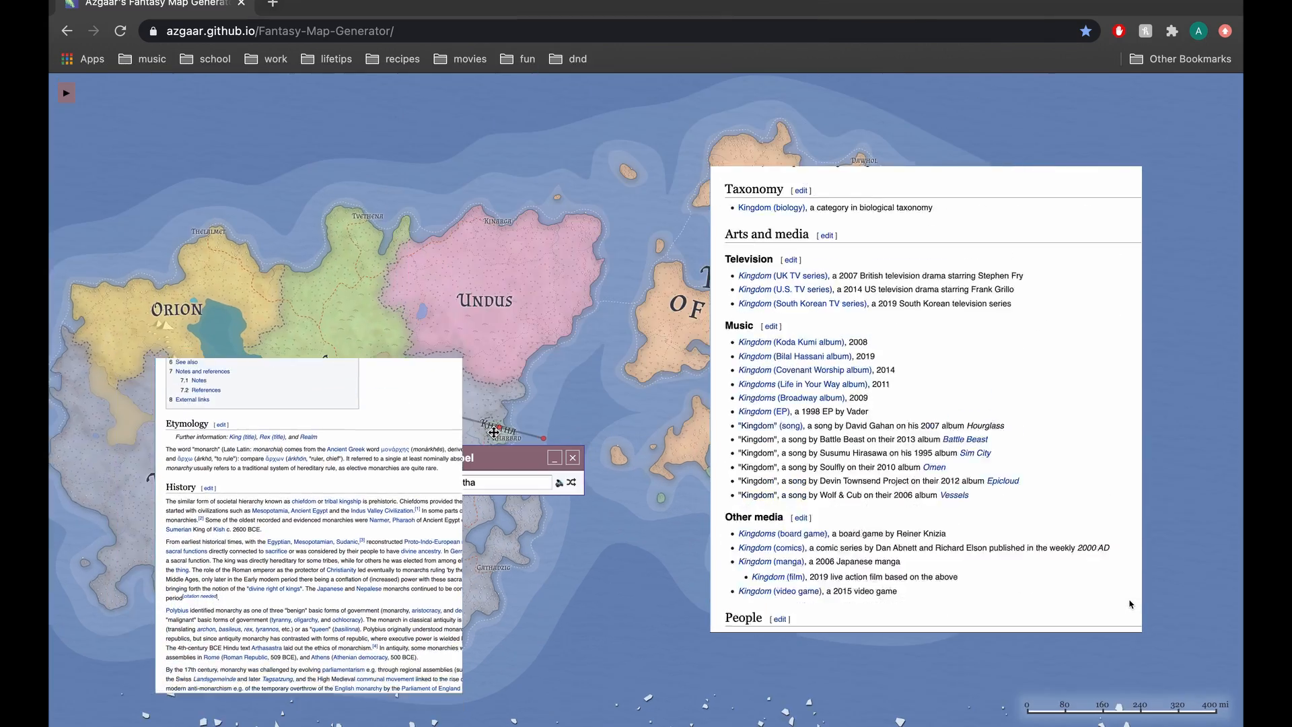
scroll(494, 432, "up", 1)
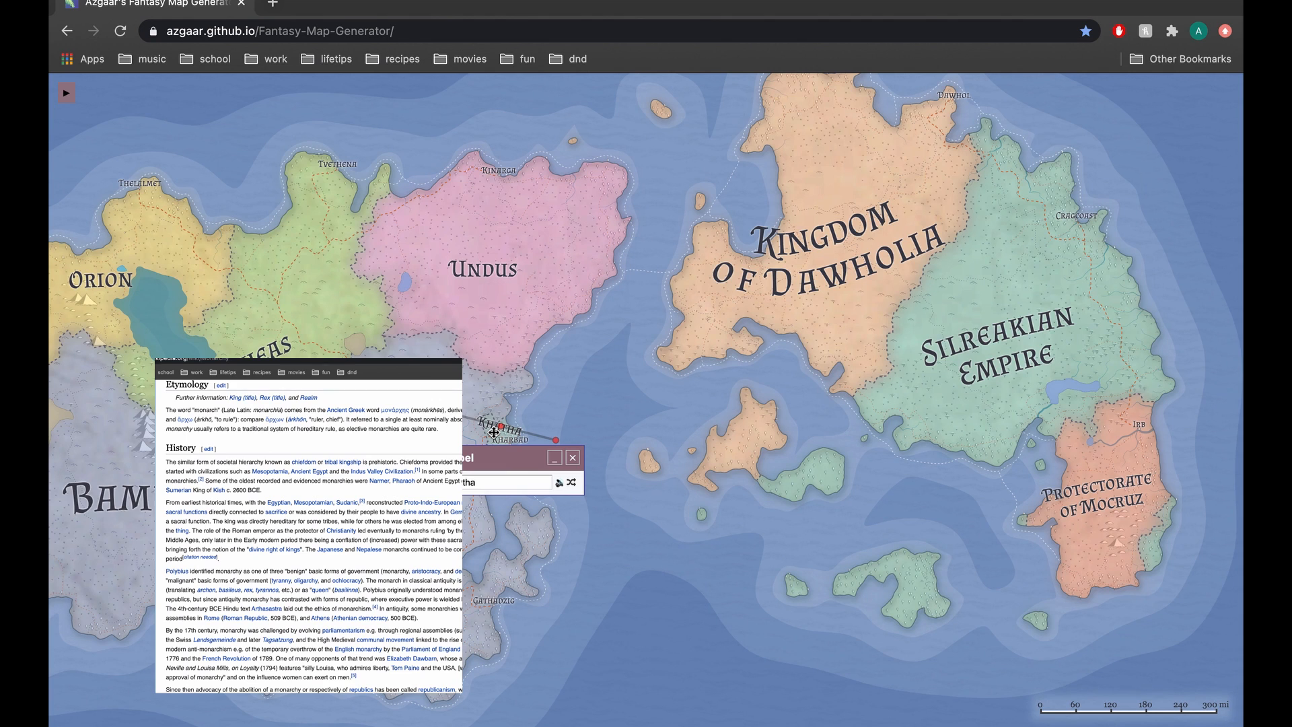
- Replace the Kingdom of Dawholia label with randomly generated names until it reads Westia
left_click(853, 274)
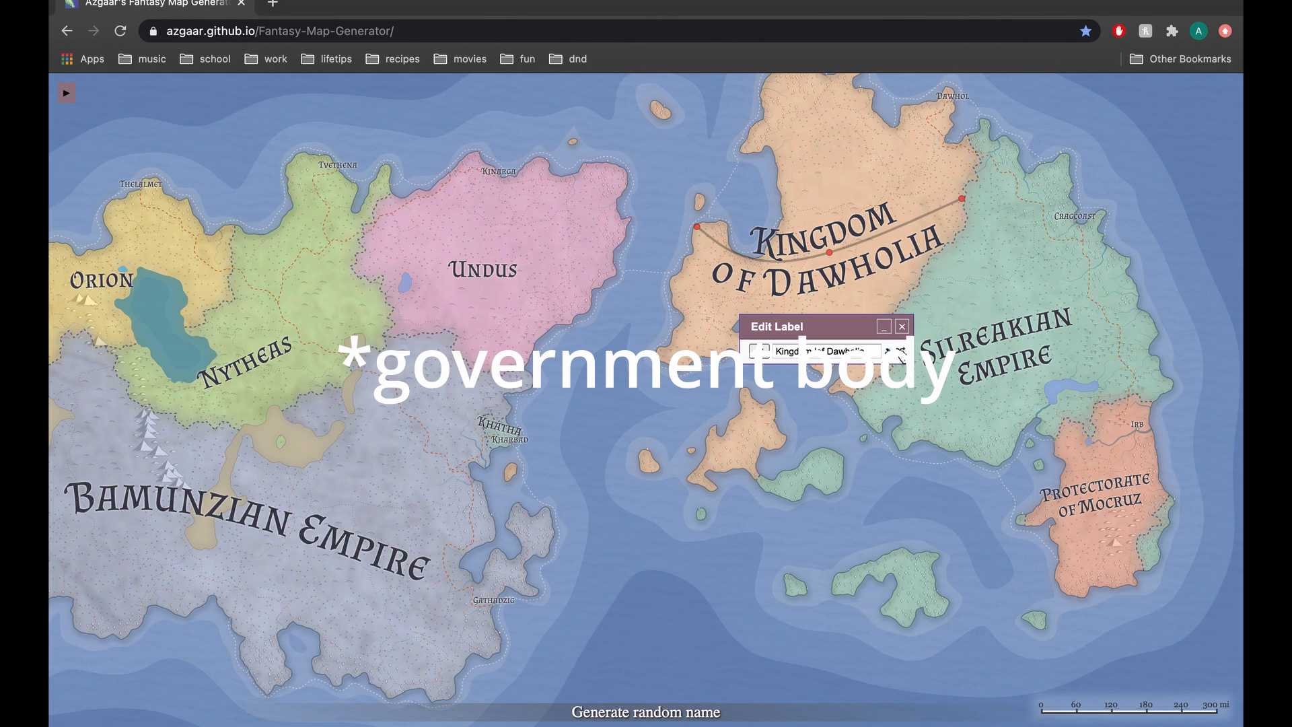
left_click(900, 352)
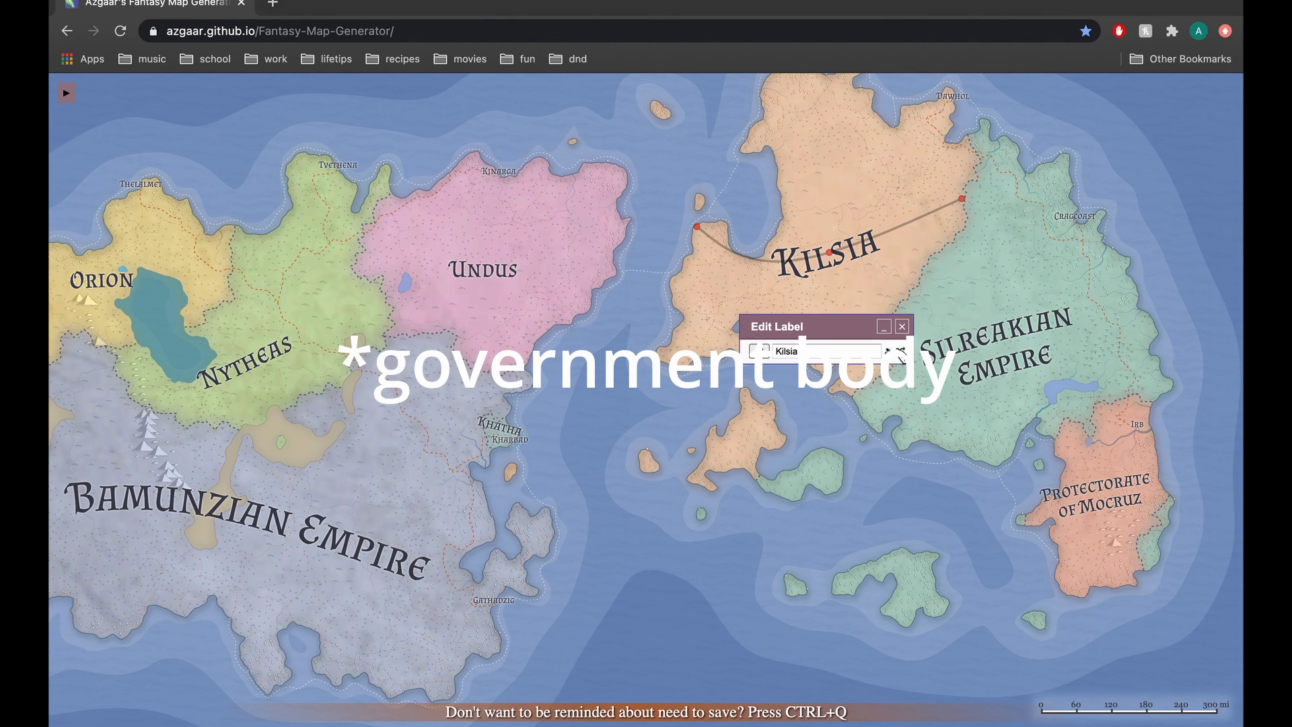
left_click(900, 352)
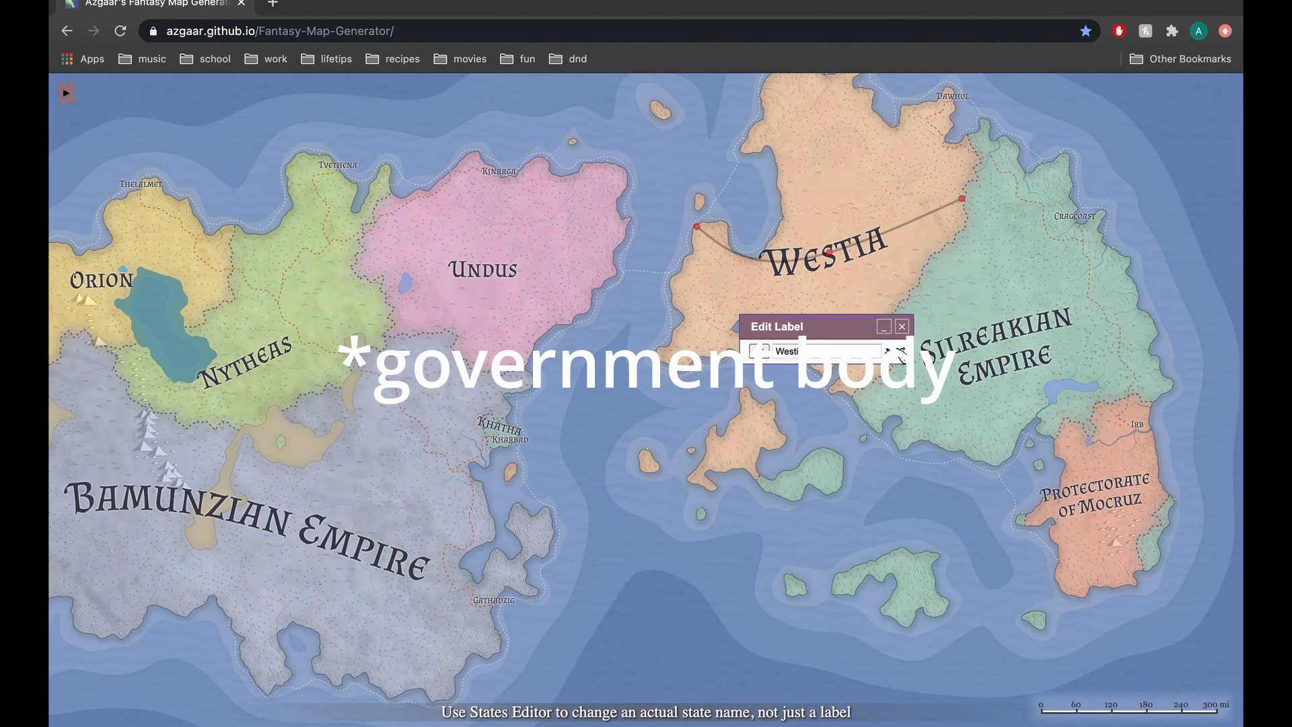
left_click(1021, 344)
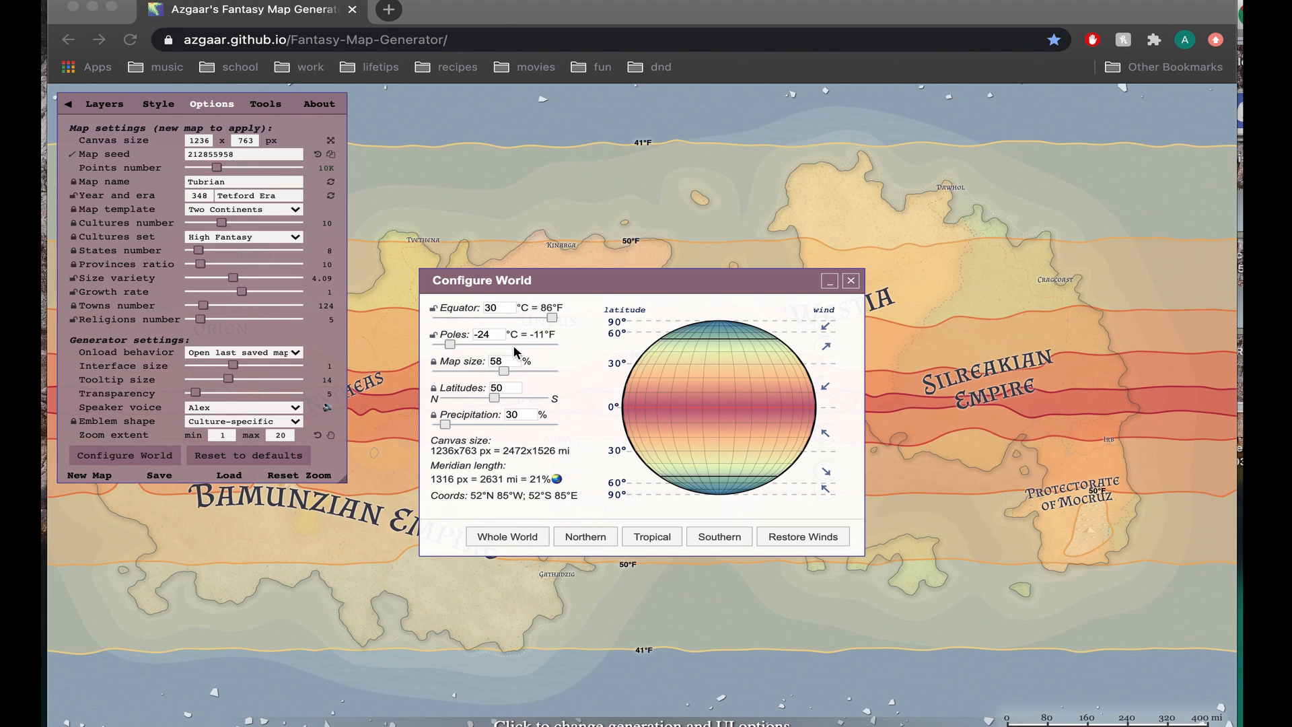
- Set the world's pole temperature to -50 °C
left_click(492, 333)
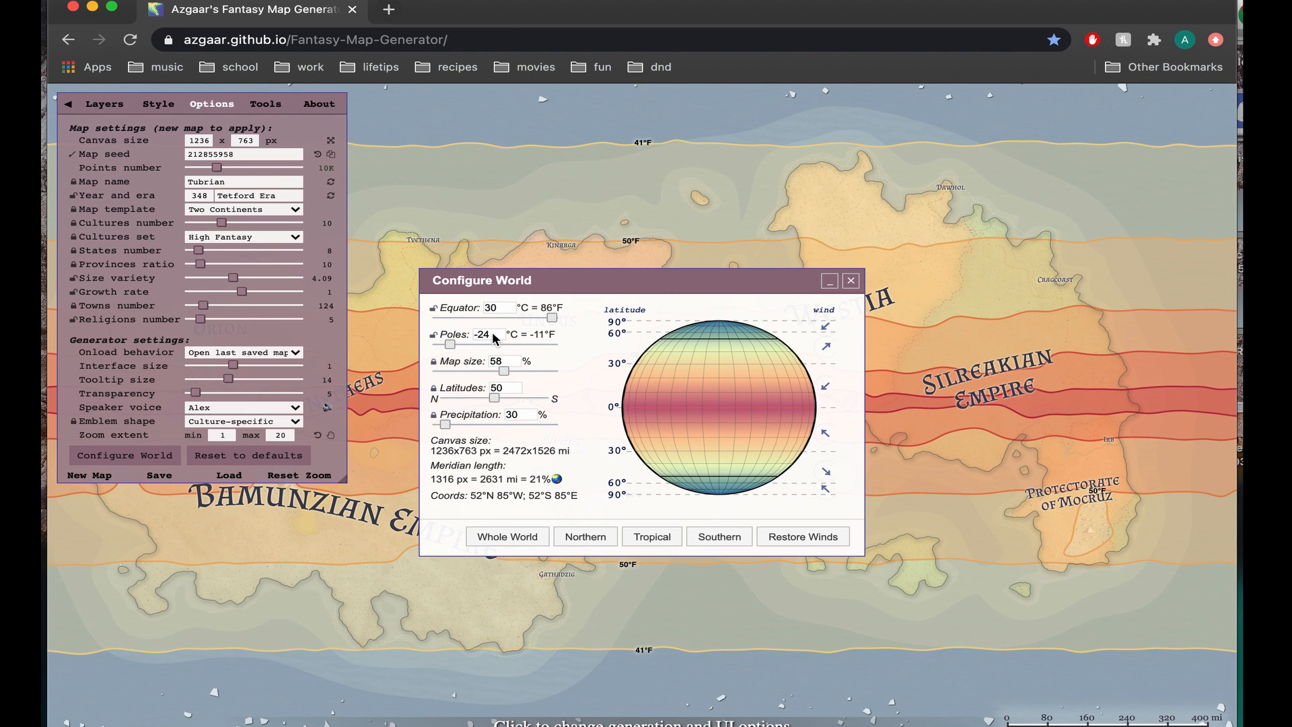
key("Down")
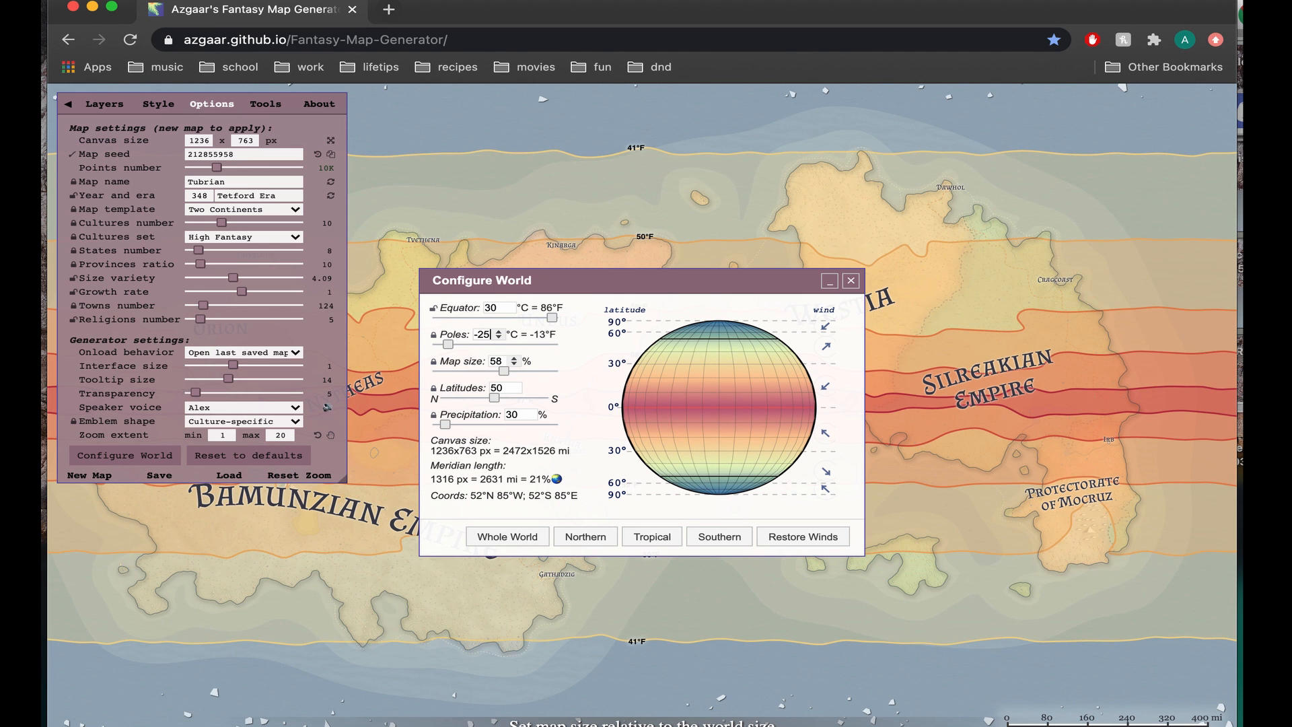
key("BackSpace")
key("BackSpace")
key("BackSpace")
type("50")
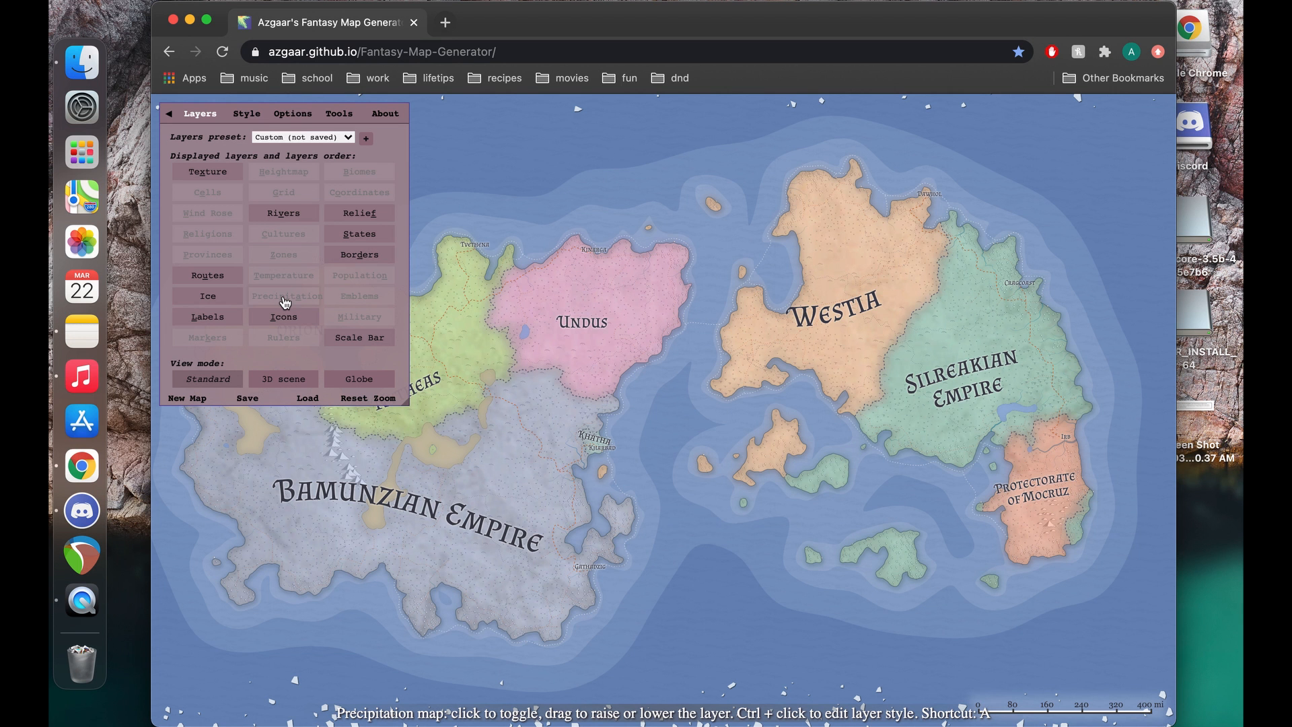
- Display the Precipitation layer on the map and set the world's precipitation to 113%
left_click(285, 296)
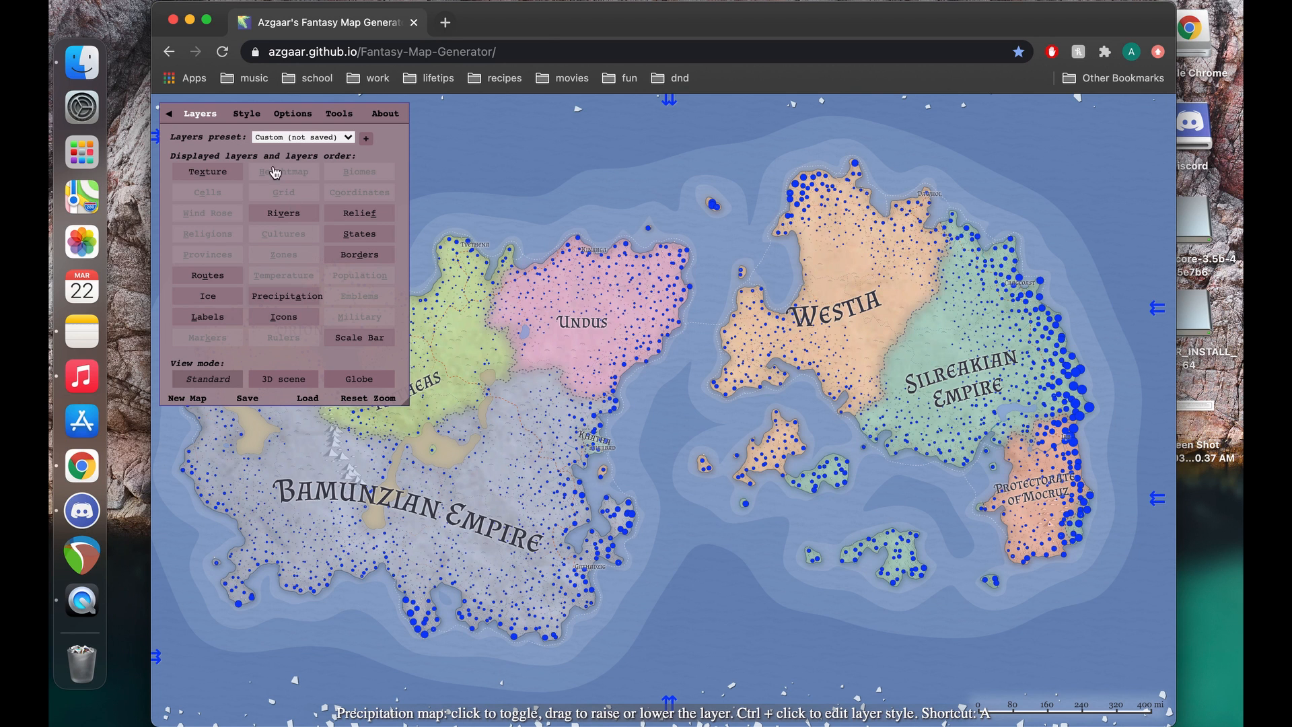
left_click(294, 116)
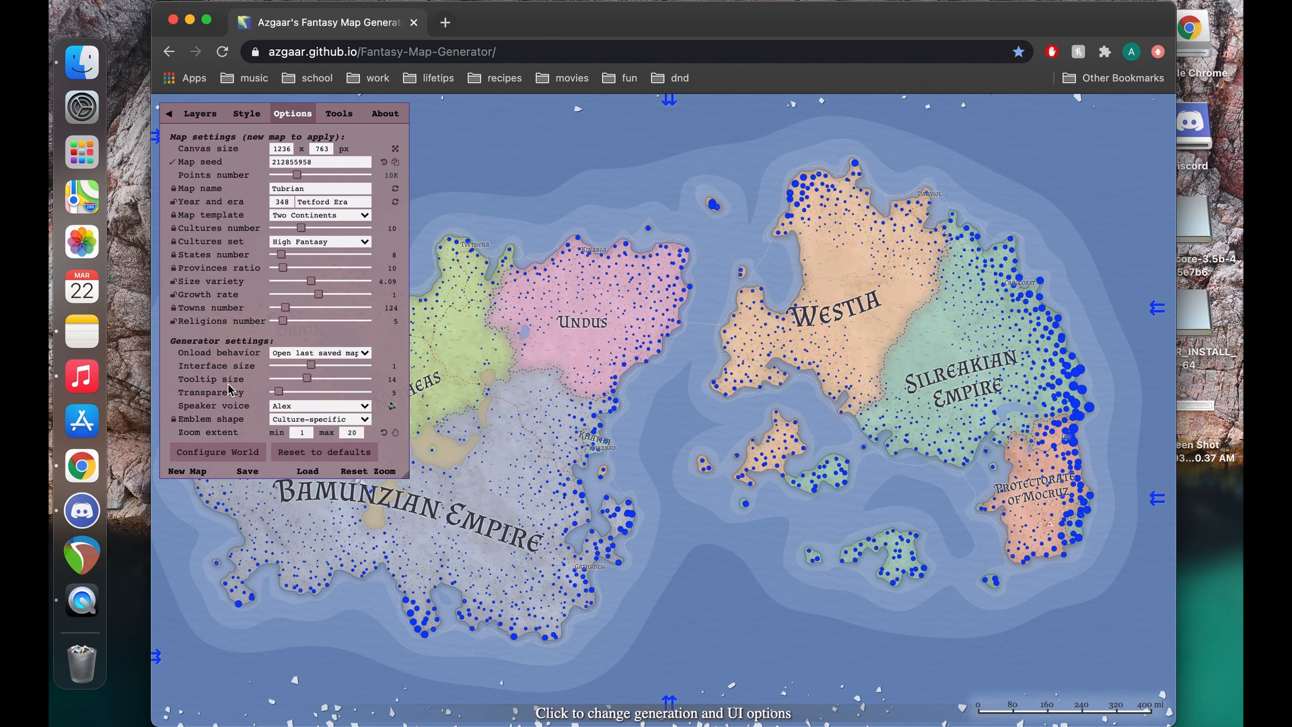
left_click(235, 456)
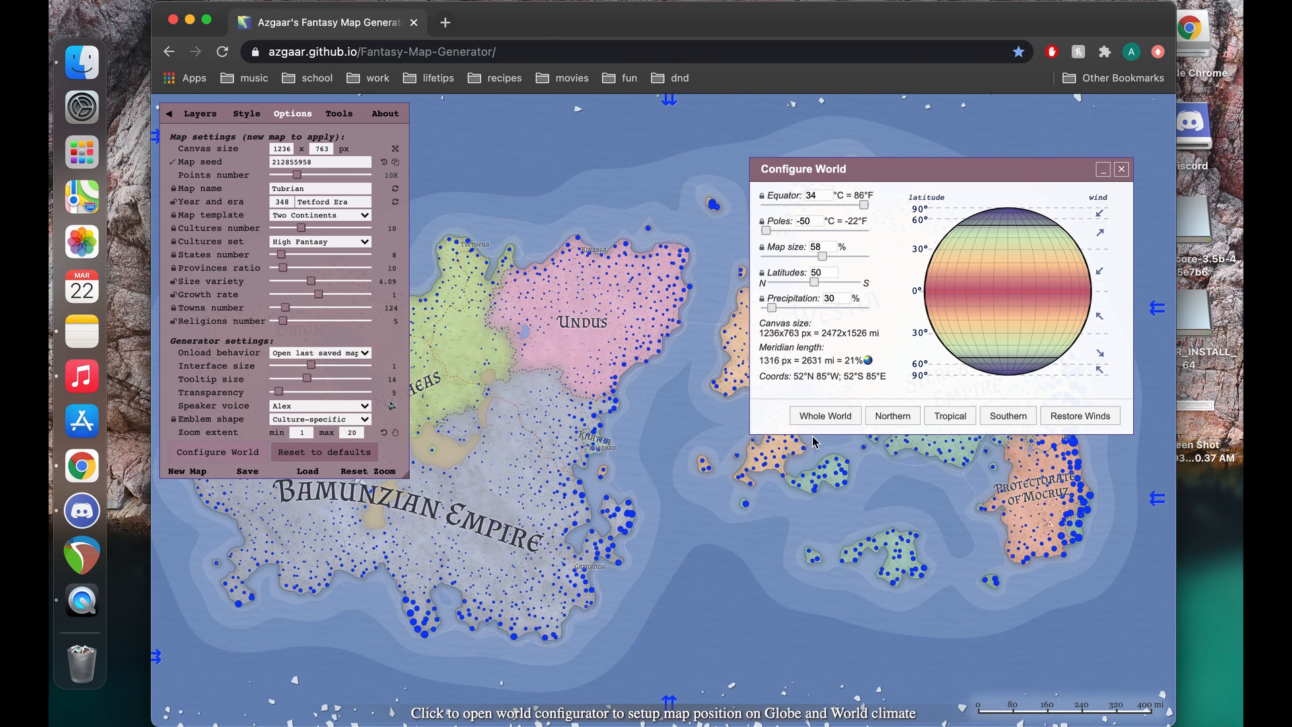
left_click(845, 297)
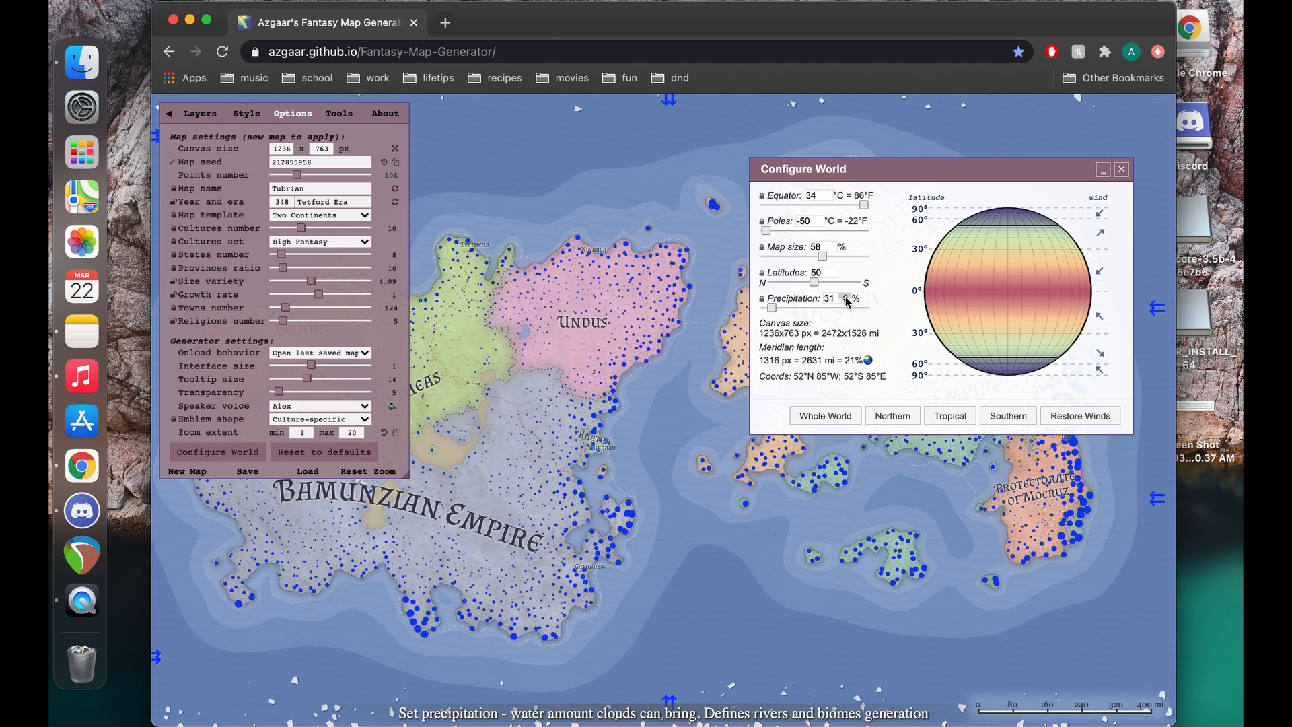
left_click(788, 308)
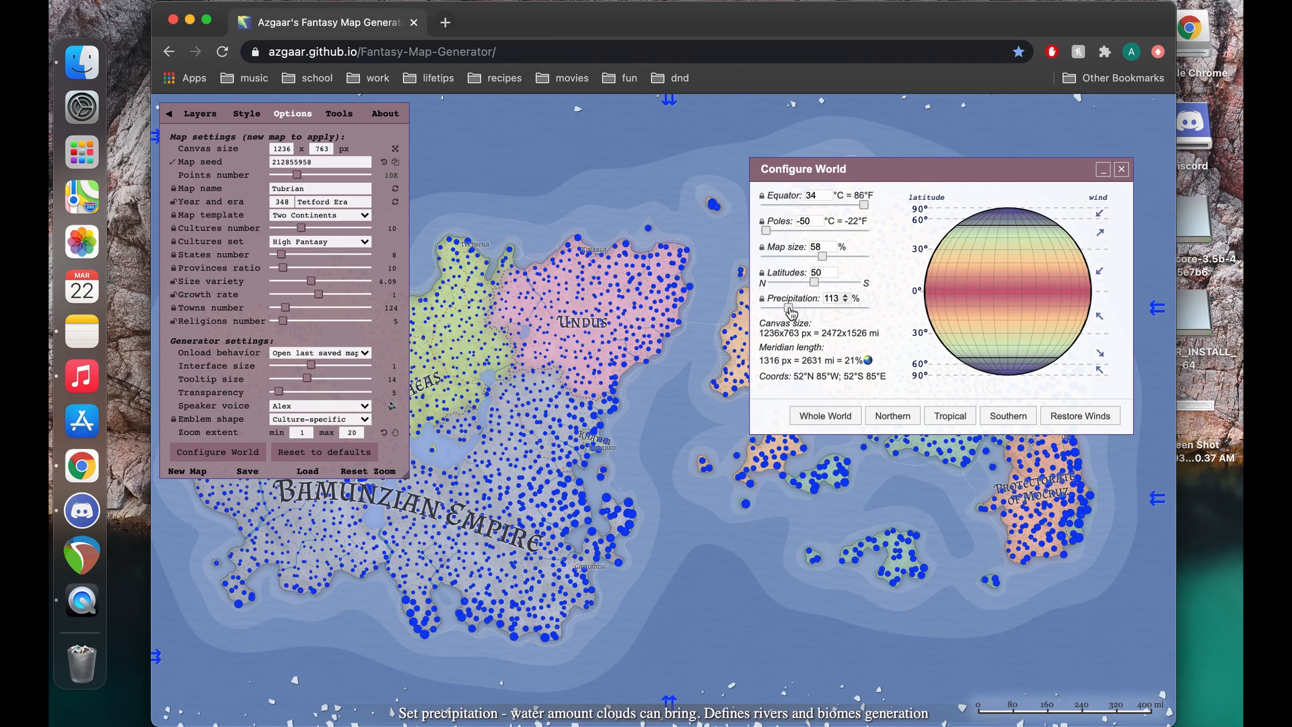